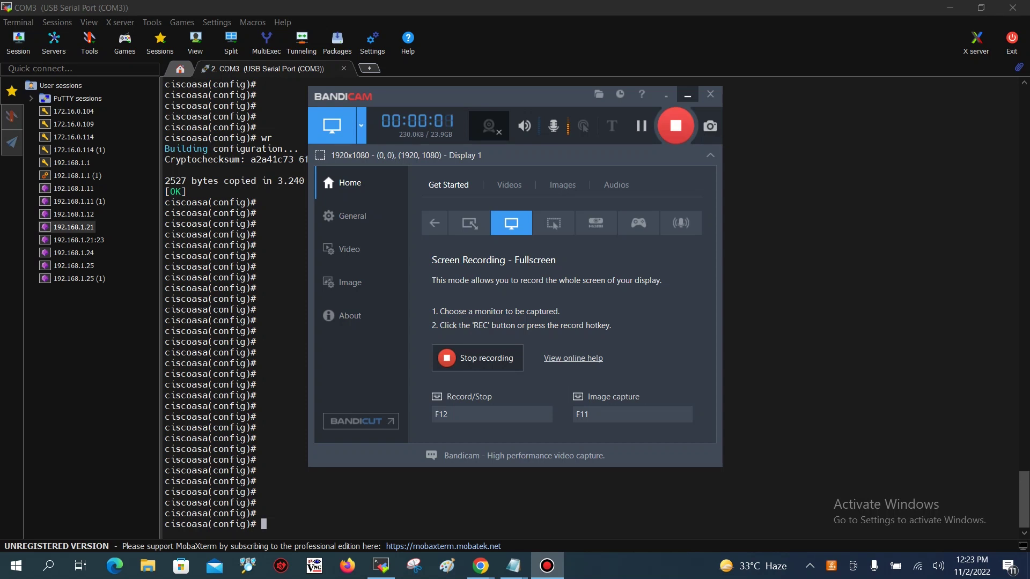
- Minimize Bandicam to reveal the full ASA console session in config mode
click(687, 95)
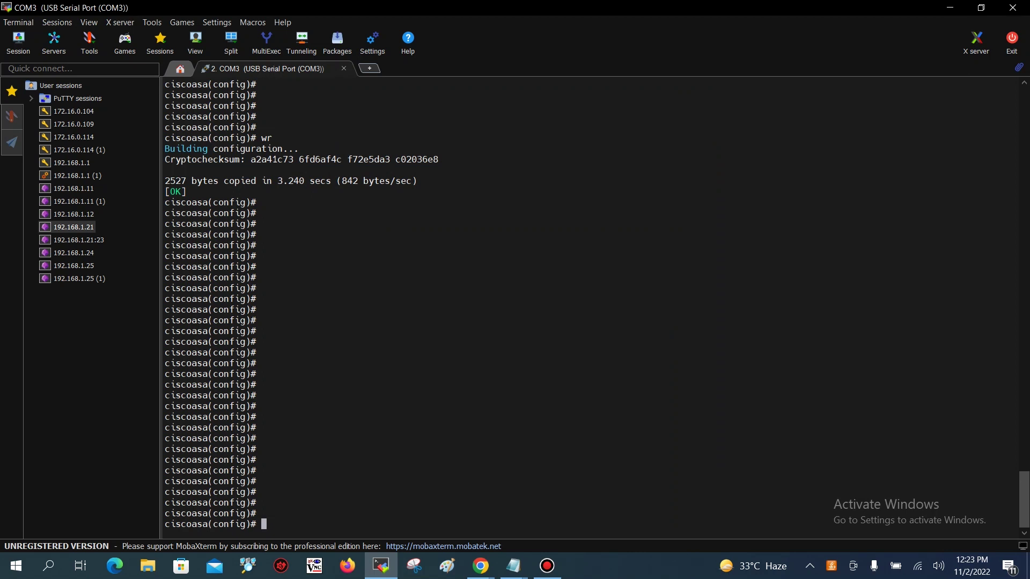
text(inter)
- Enter GigabitEthernet0/0 and try address 10.10.10.0 255.255.255.0, which is rejected as a bad mask
key(Tab)
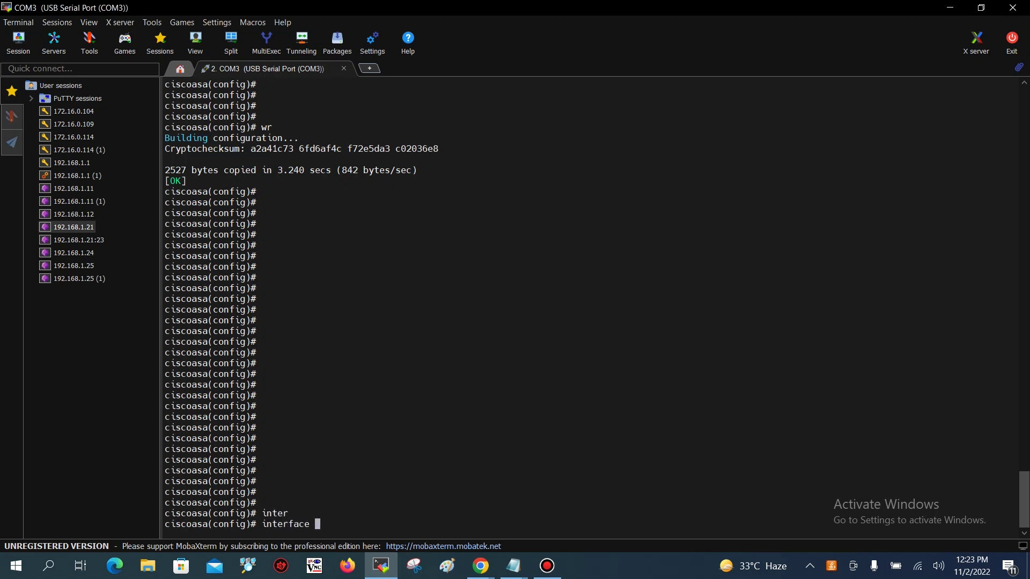
text(g0/)
key(BackSpace)
key(BackSpace)
key(BackSpace)
text(g)
key(Tab)
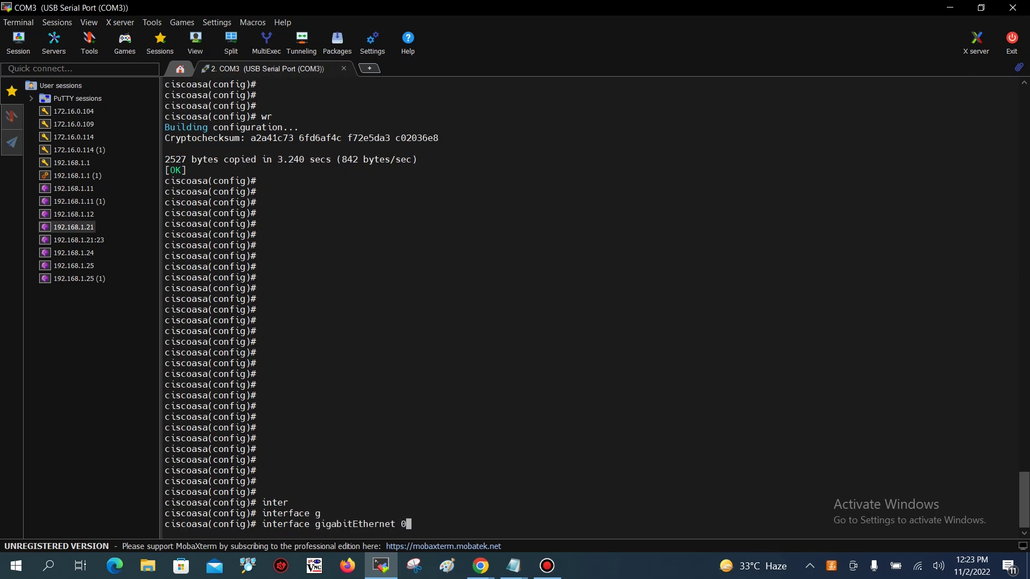
text(0/0)
key(Return)
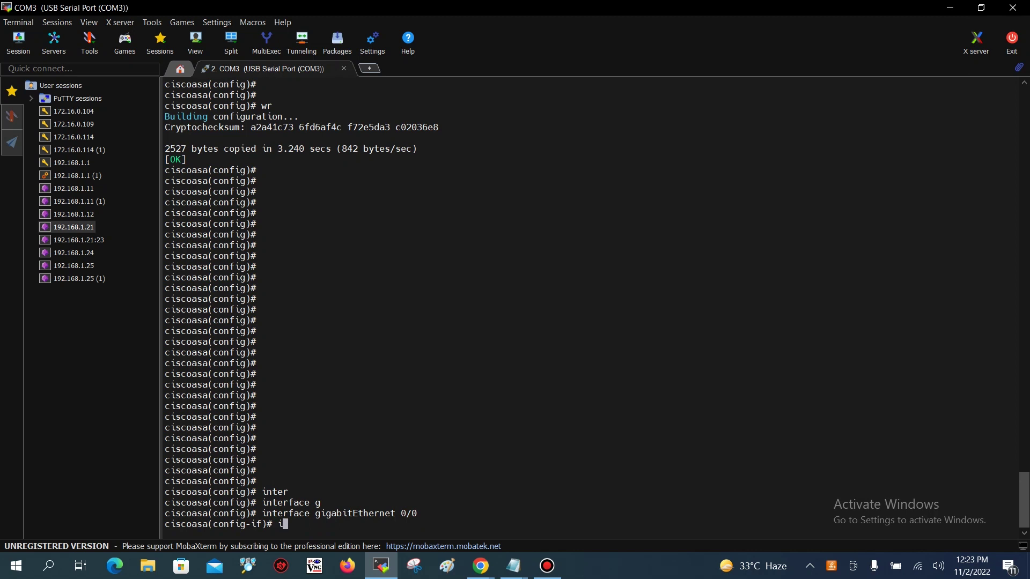
text(ip add)
key(Tab)
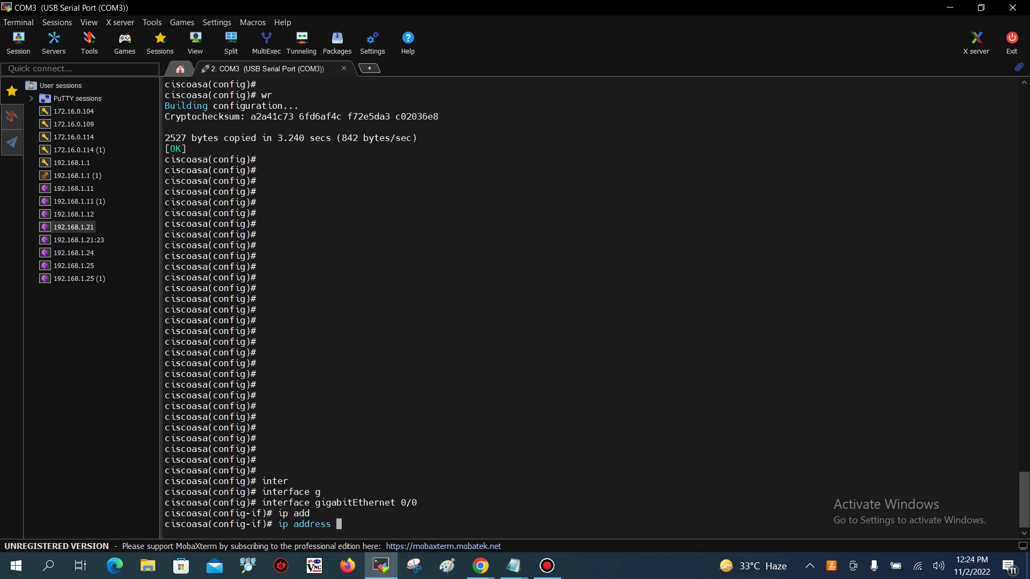
text(10.10.)
text(10.0 2)
text(55.255)
text(.255.0)
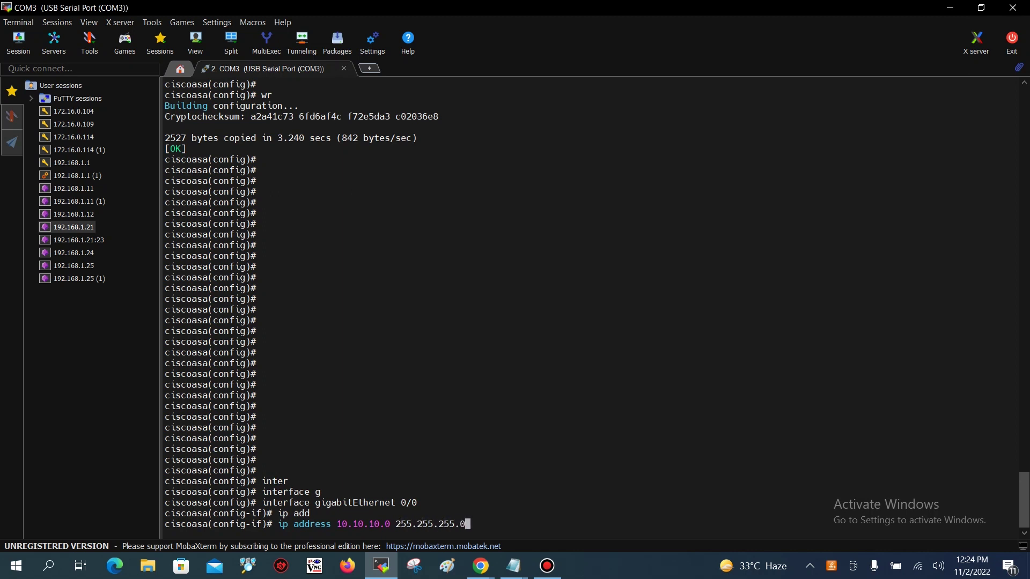
key(Return)
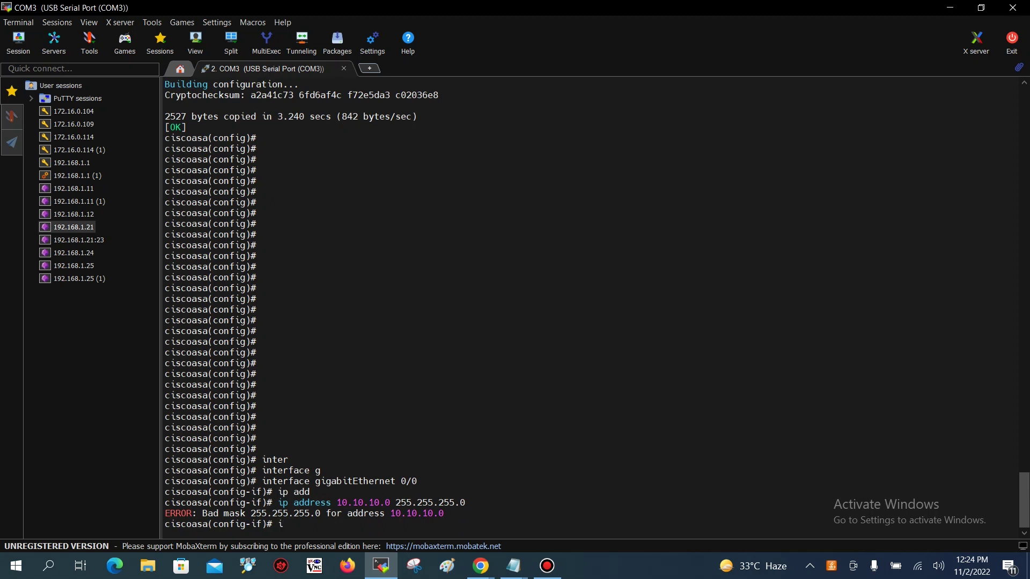
- Edit the recalled address command so GigabitEthernet0/0 gets 10.10.10.1 255.255.255.0
key(Up)
key(Left)
key(Left)
key(Left)
key(ctrl+Left)
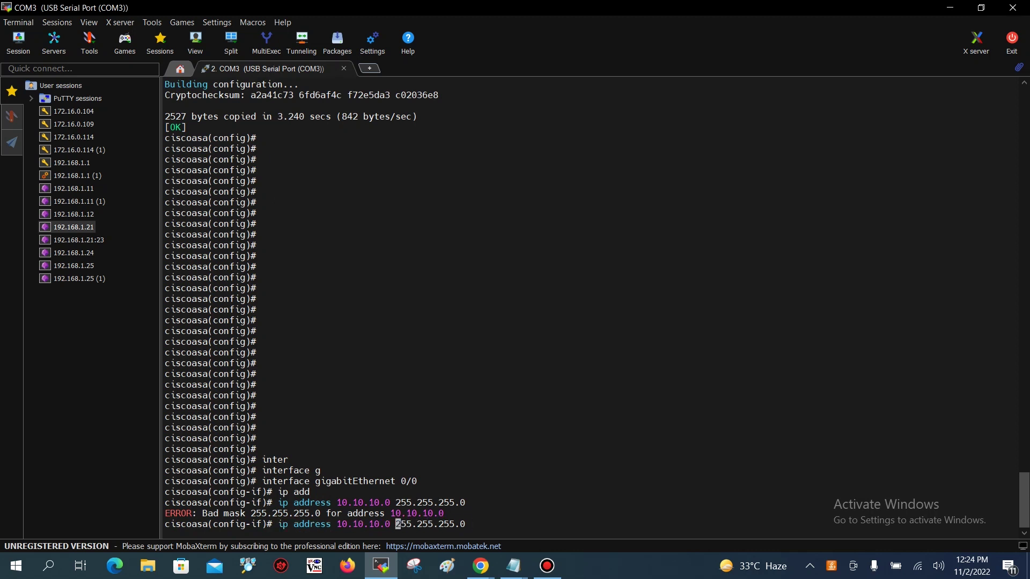
key(Left)
key(Right)
key(BackSpace)
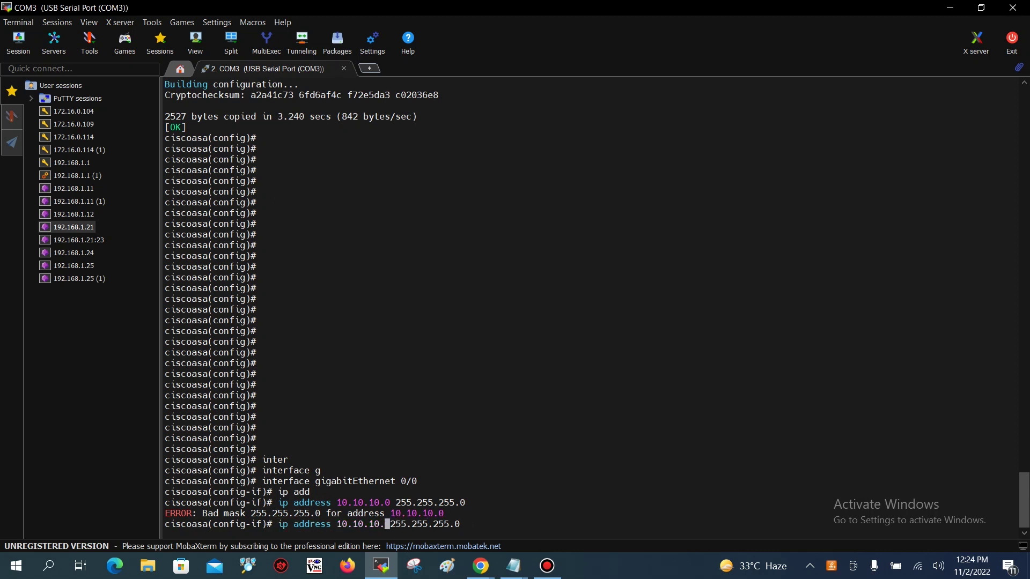
text(1)
key(Return)
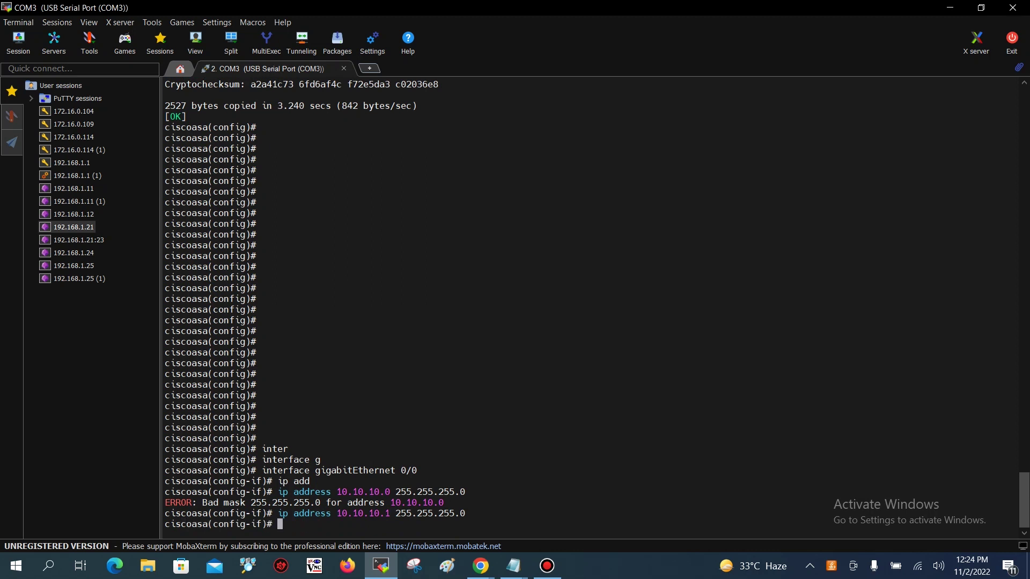
text(no sh)
- Enable GigabitEthernet0/0 with 'no shut', then try saving with 'do wr' (ambiguous command)
key(Return)
text(no shu)
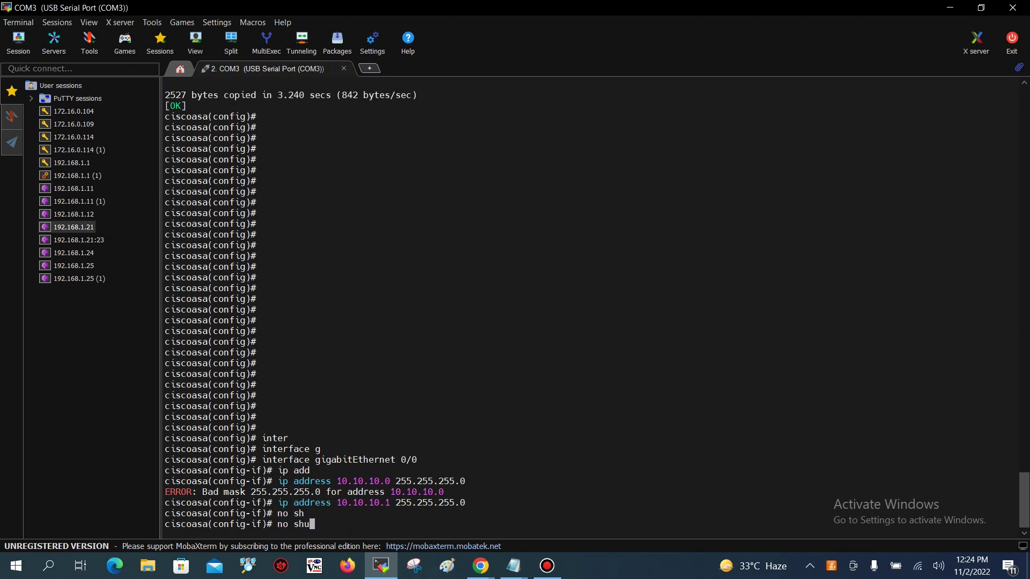
text(t)
key(Return)
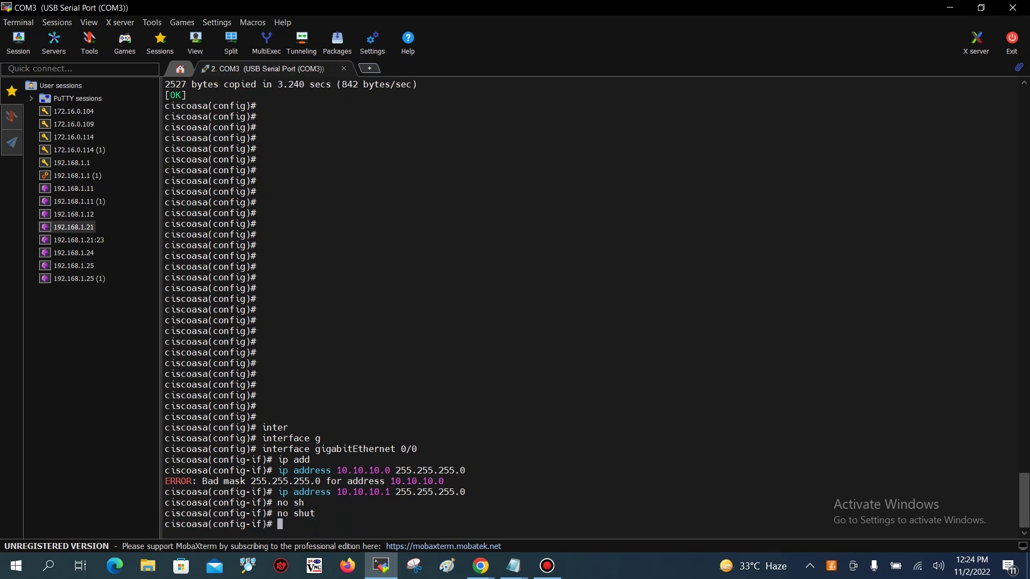
text(do wr)
key(Return)
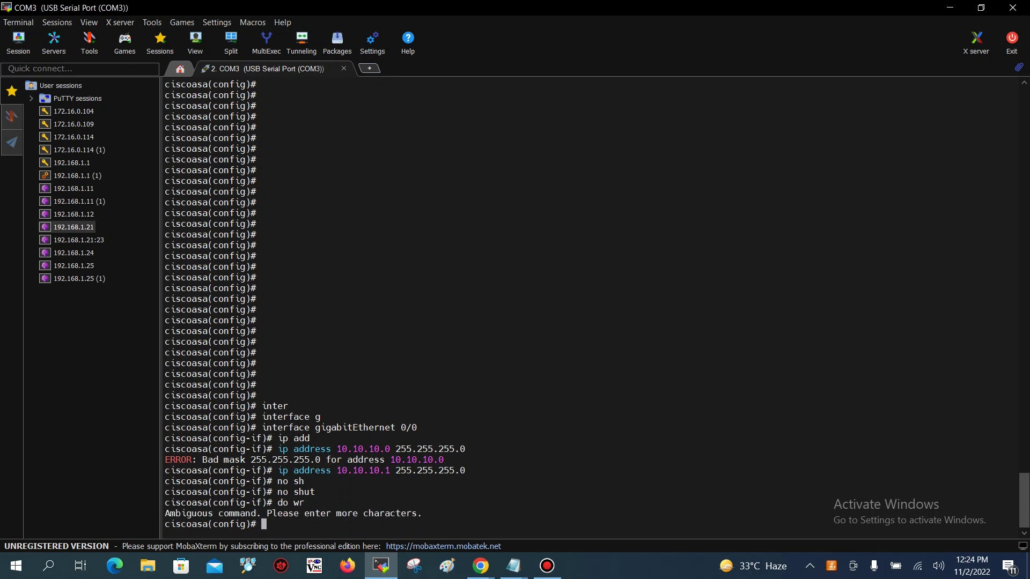
text(sh run)
- Run 'sh run' and highlight the GigabitEthernet0/0 and 10.10.10.1 255.255.255.0 lines
key(Return)
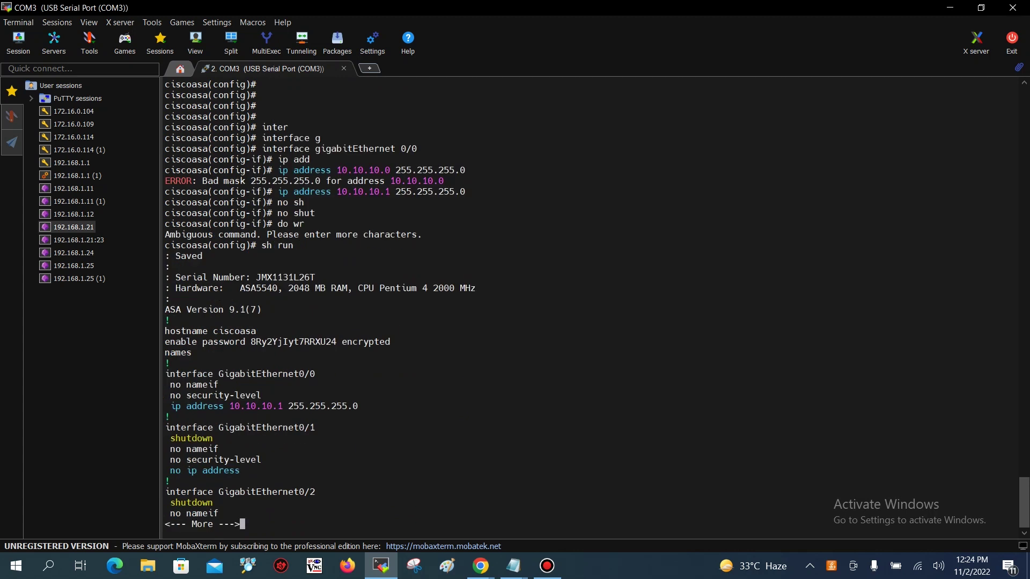
drag(166, 374, 1012, 379)
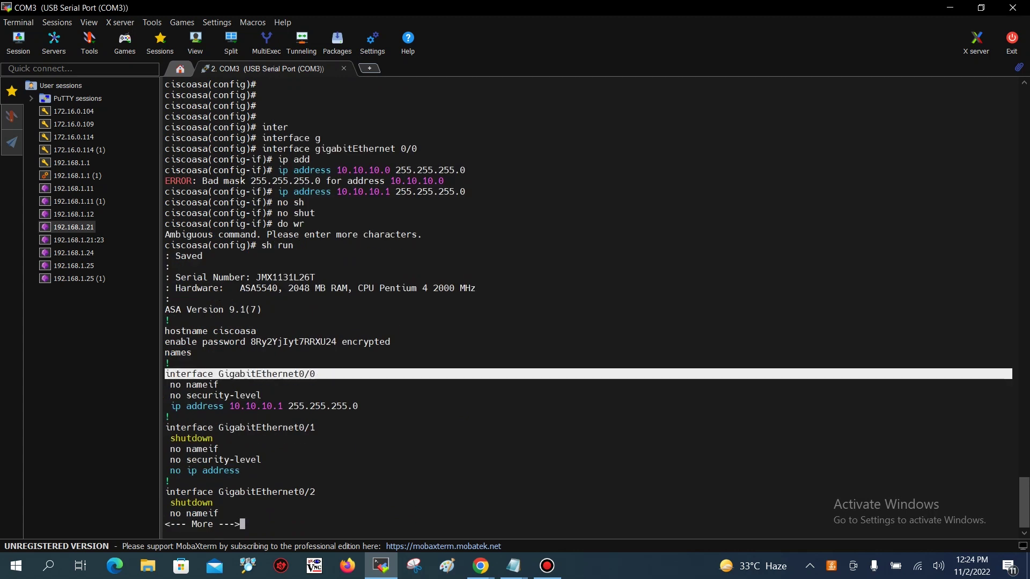
drag(170, 406, 286, 406)
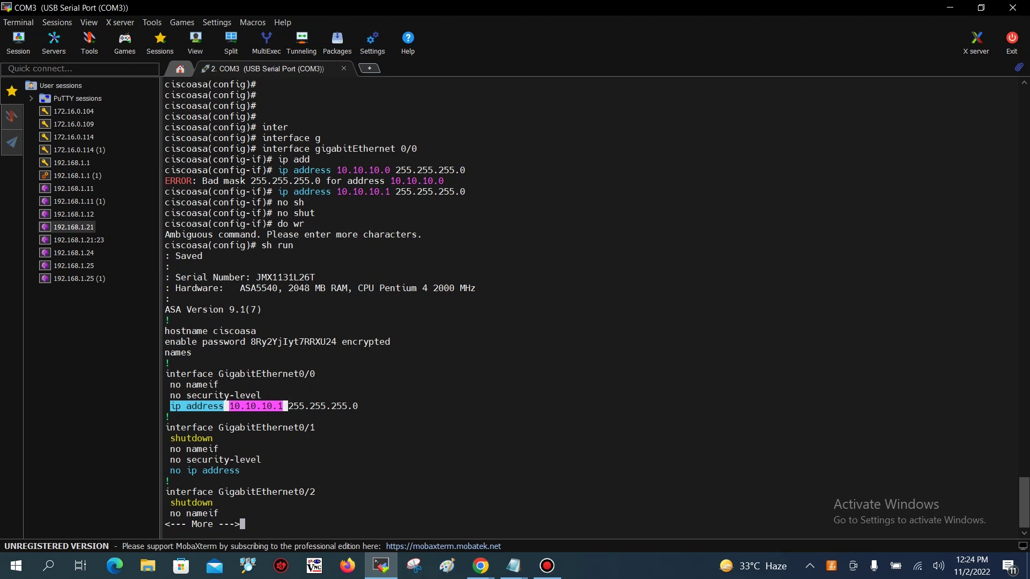
drag(286, 405, 1011, 406)
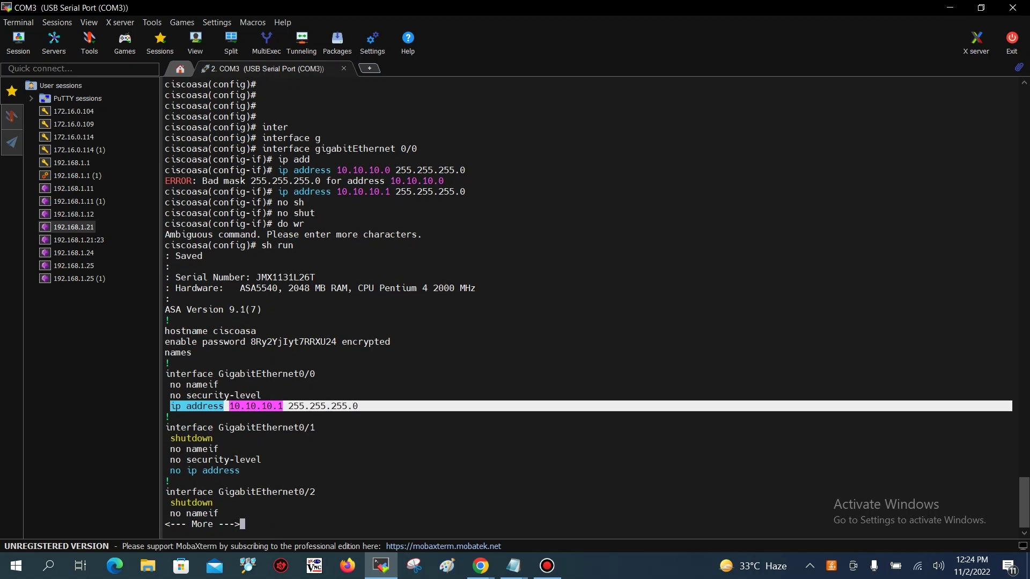
click(563, 322)
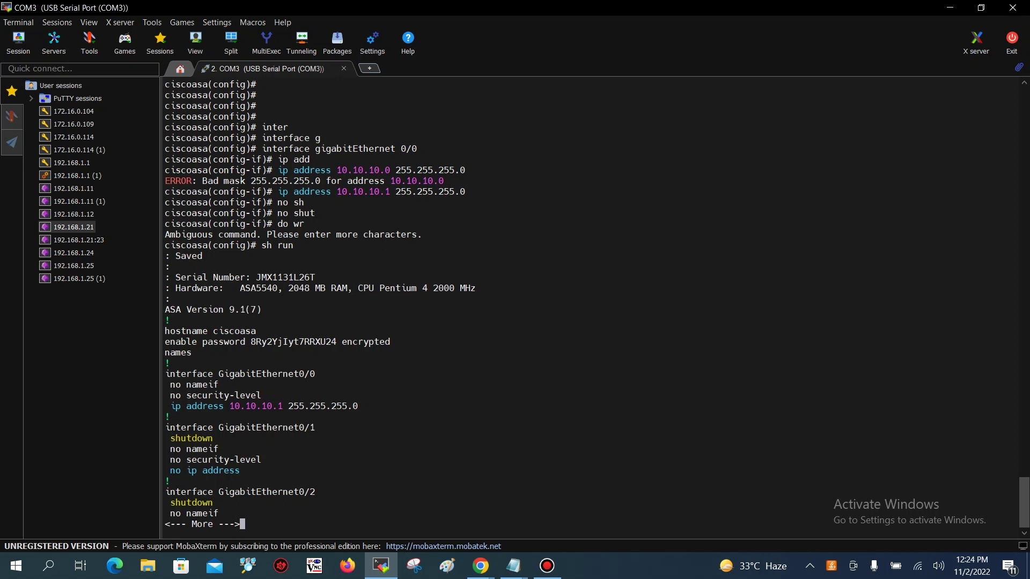